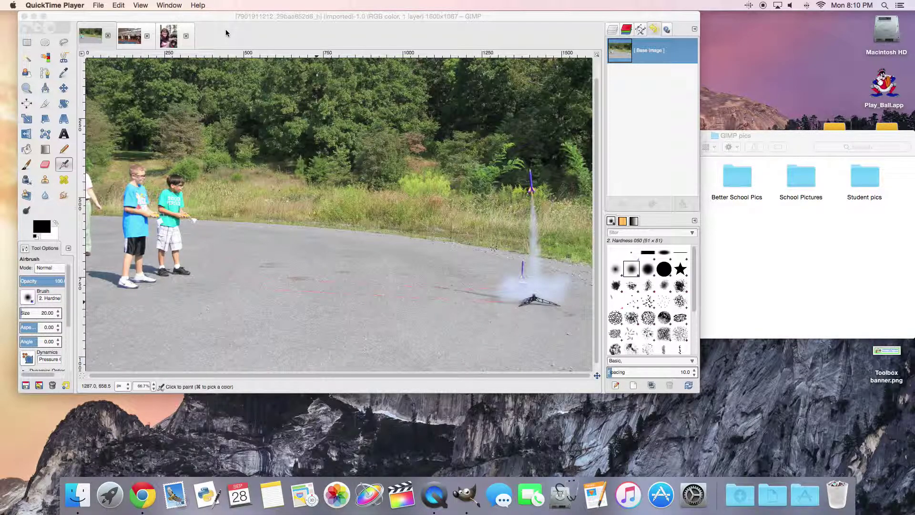
{"action": "left_click", "coordinate": [420, 319]}
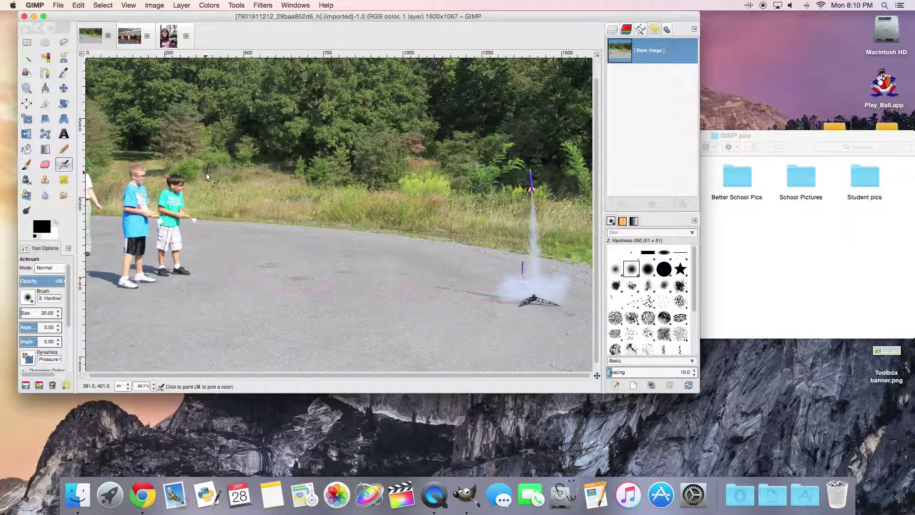
{"action": "left_click", "coordinate": [58, 5]}
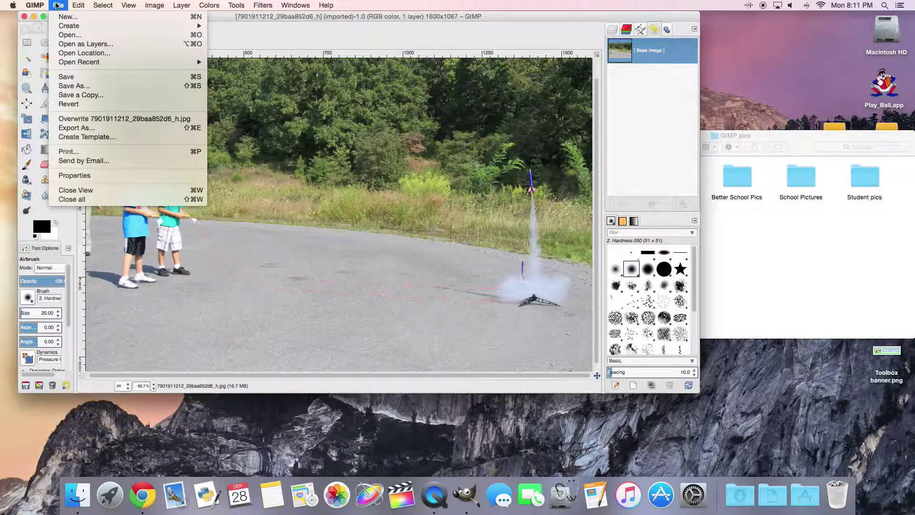
{"action": "left_click", "coordinate": [71, 36]}
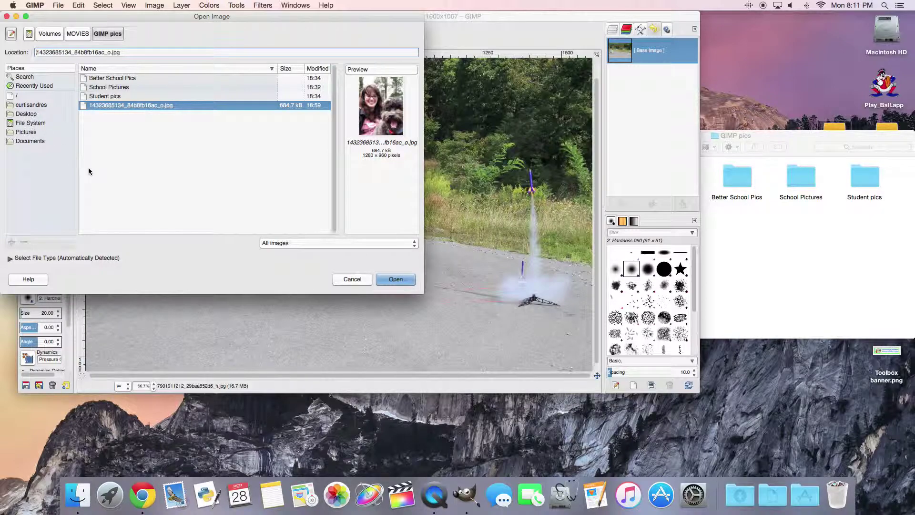
{"action": "left_click", "coordinate": [353, 280]}
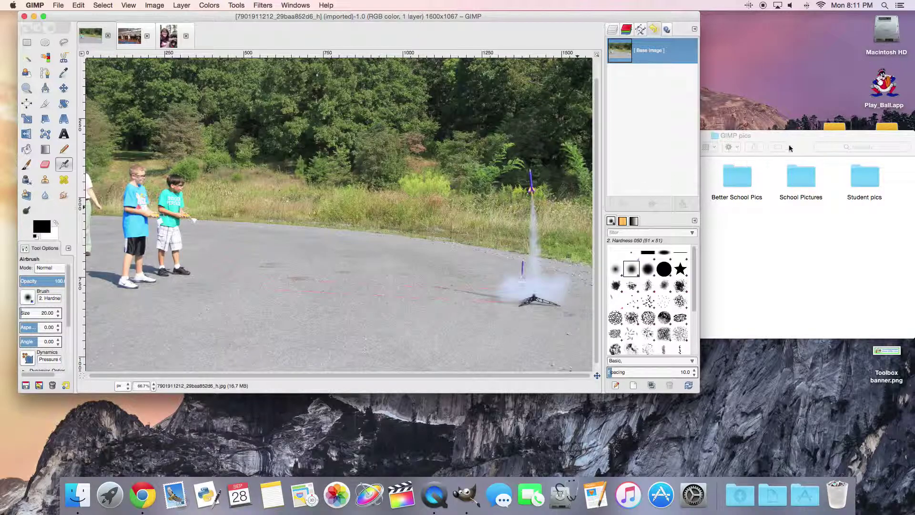
Switch to Finder and open all the photos in the School Pictures folder in Preview
{"action": "double_click", "coordinate": [801, 178]}
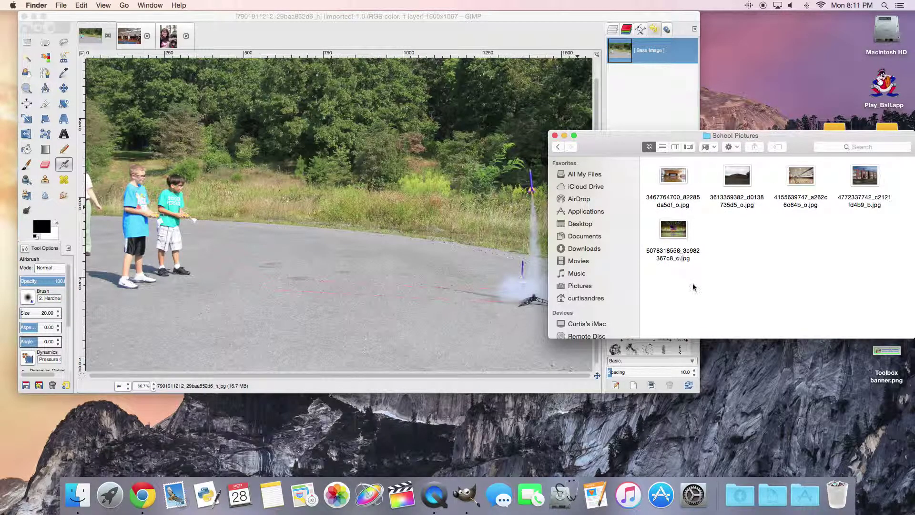
{"action": "left_click_drag", "start_coordinate": [686, 279], "coordinate": [856, 176]}
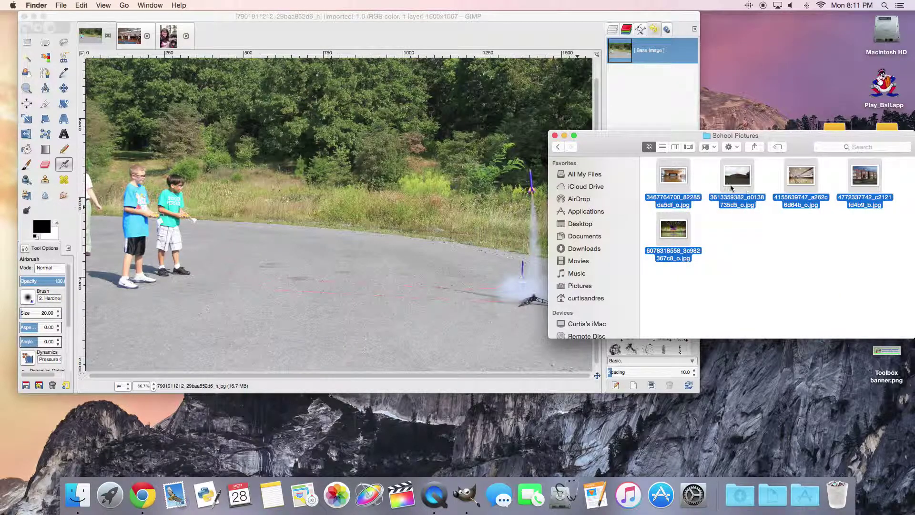
{"action": "double_click", "coordinate": [676, 176]}
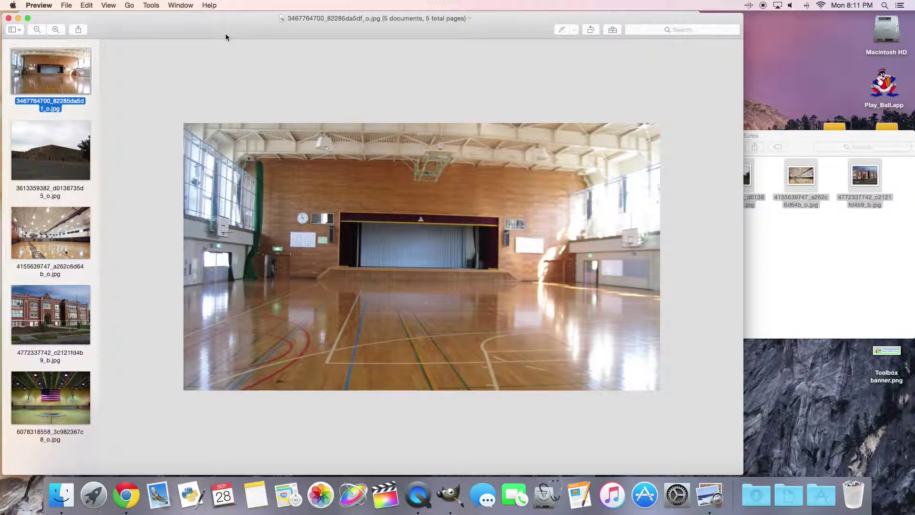
Examine each school building and gym photo as a possible banner image, close Preview and return to the GIMP pics folder
{"action": "left_click", "coordinate": [58, 157]}
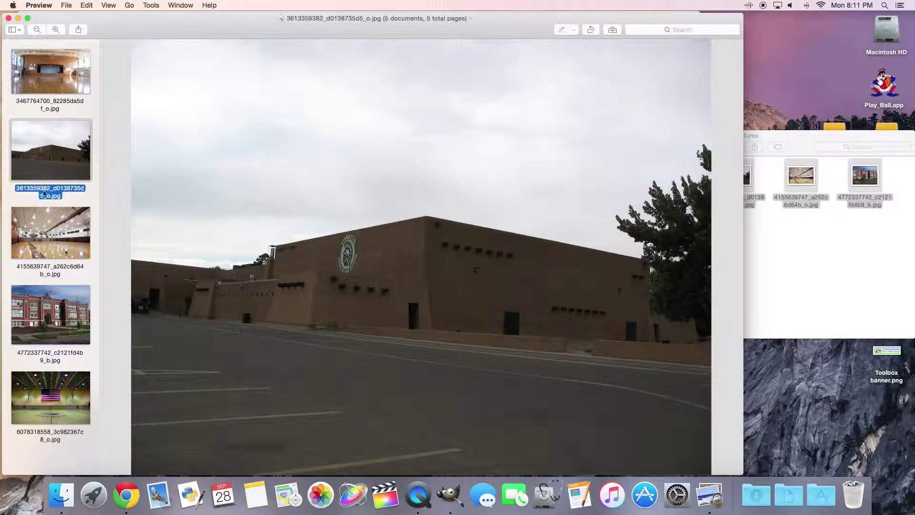
{"action": "left_click", "coordinate": [47, 241]}
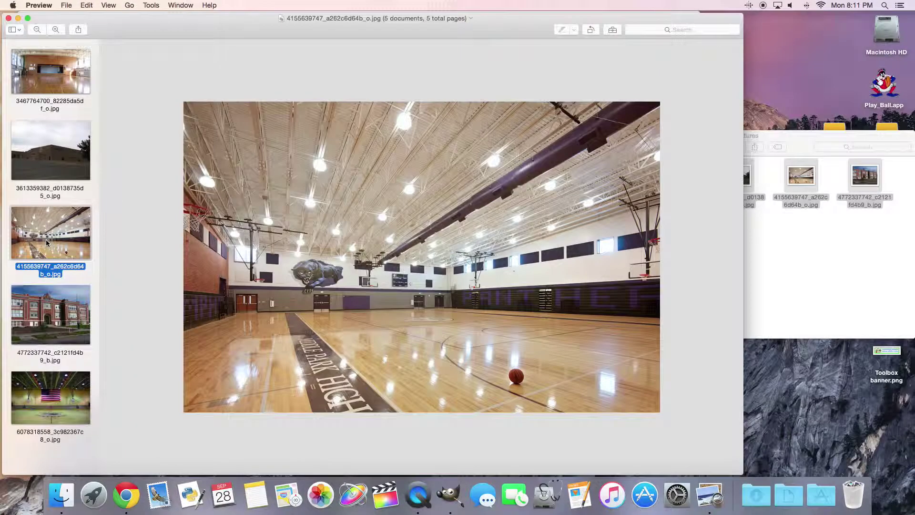
{"action": "left_click", "coordinate": [53, 313]}
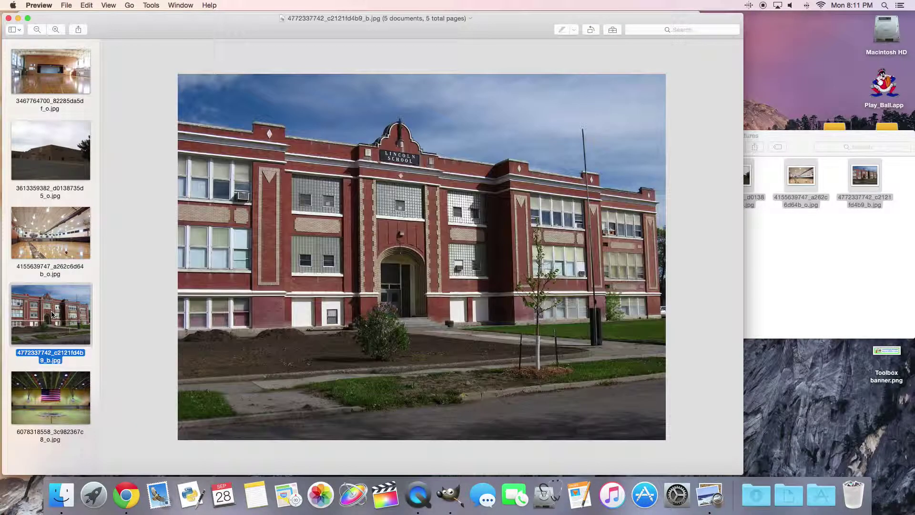
{"action": "left_click", "coordinate": [57, 396]}
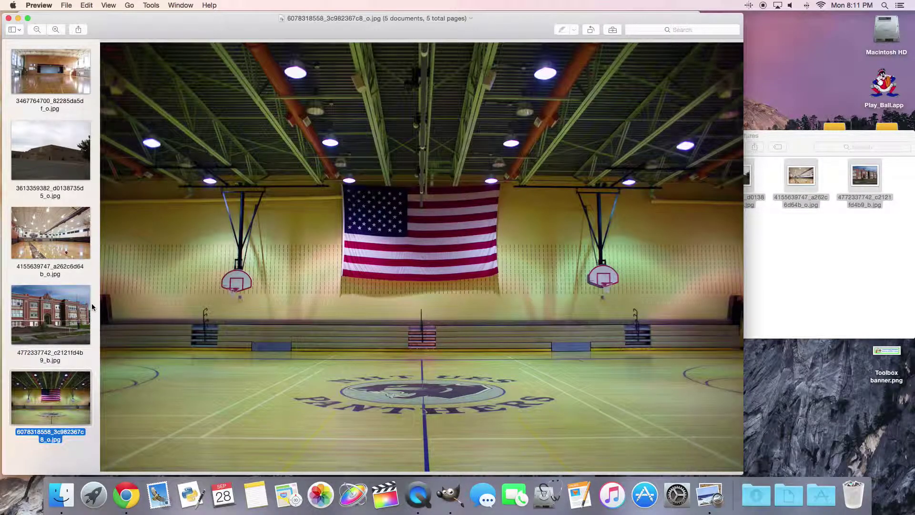
{"action": "left_click", "coordinate": [57, 77]}
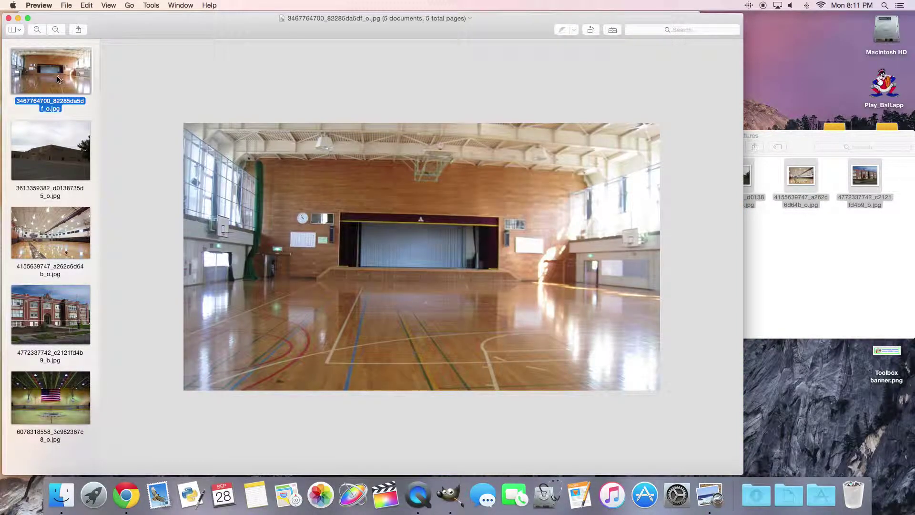
{"action": "left_click", "coordinate": [56, 143]}
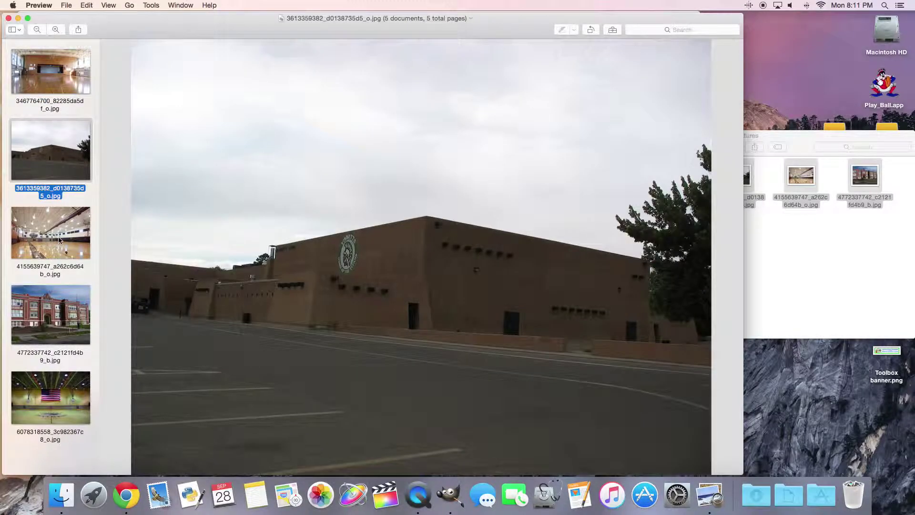
{"action": "left_click", "coordinate": [59, 240]}
{"action": "left_click", "coordinate": [65, 316]}
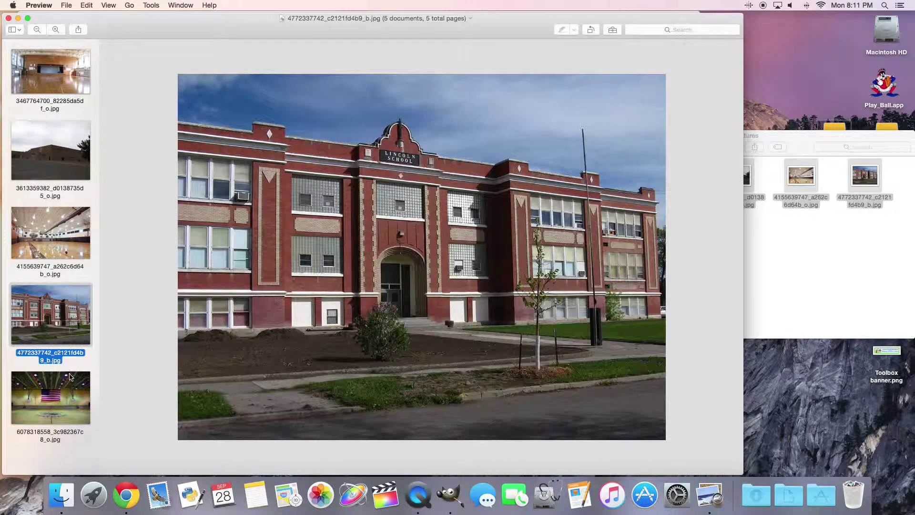
{"action": "left_click", "coordinate": [74, 396]}
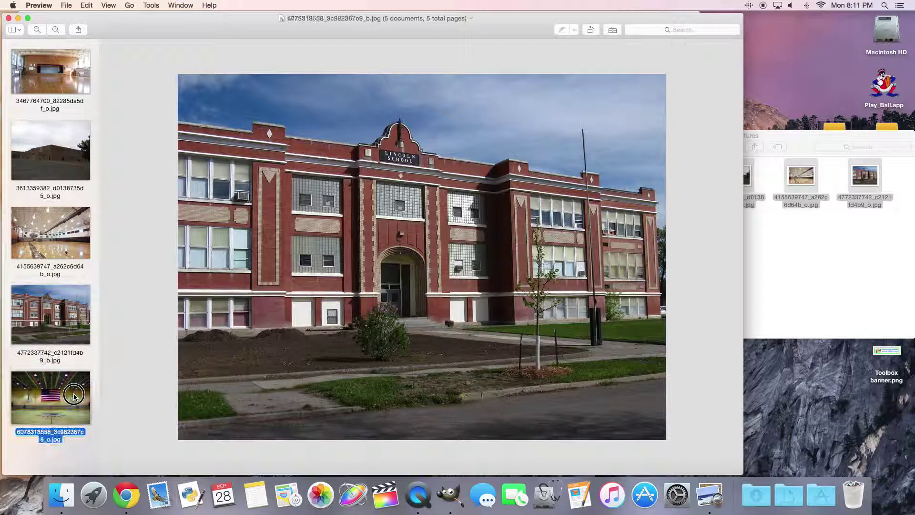
{"action": "left_click", "coordinate": [47, 237]}
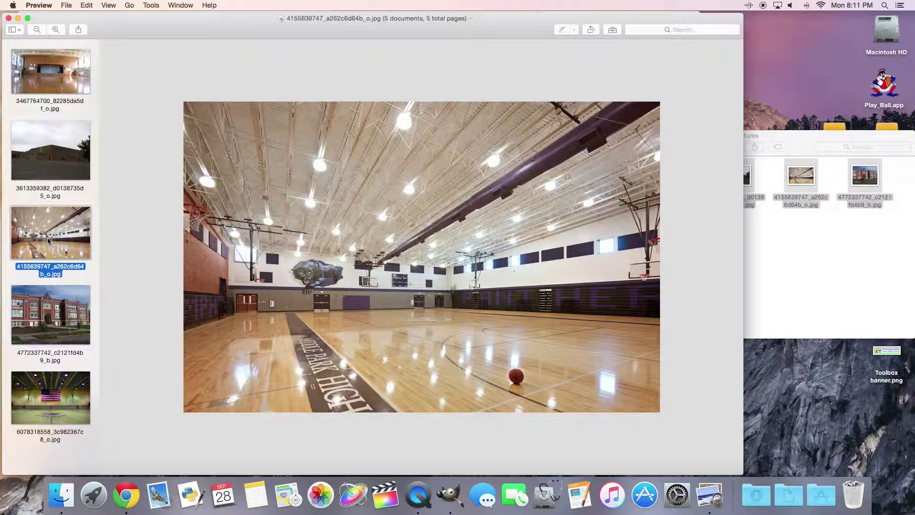
{"action": "left_click", "coordinate": [9, 19]}
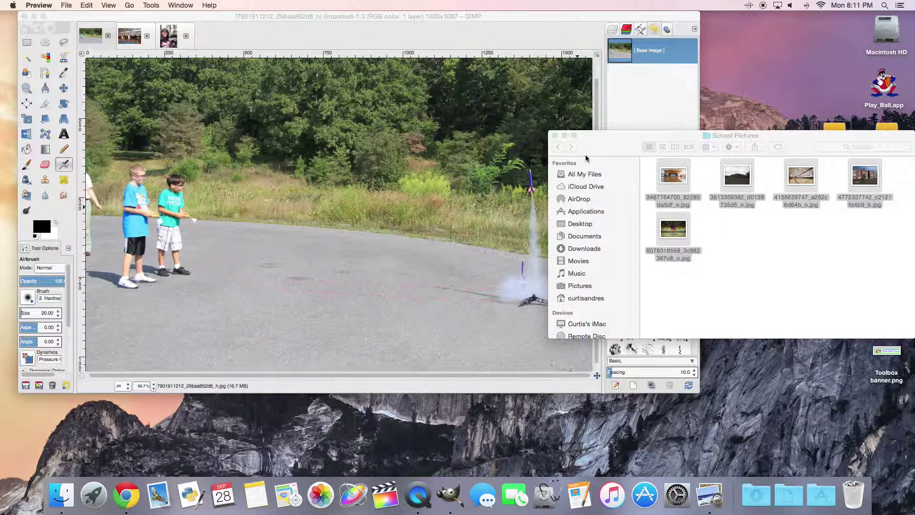
{"action": "left_click", "coordinate": [558, 147]}
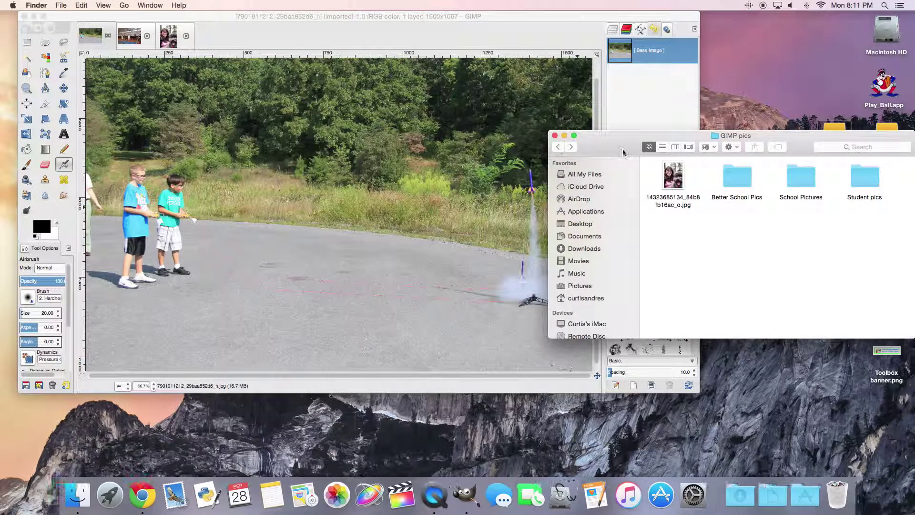
Switch to GIMP, inspect the rocket launch photo at 100% zoom and return to the 66.7% view
{"action": "left_click", "coordinate": [532, 38]}
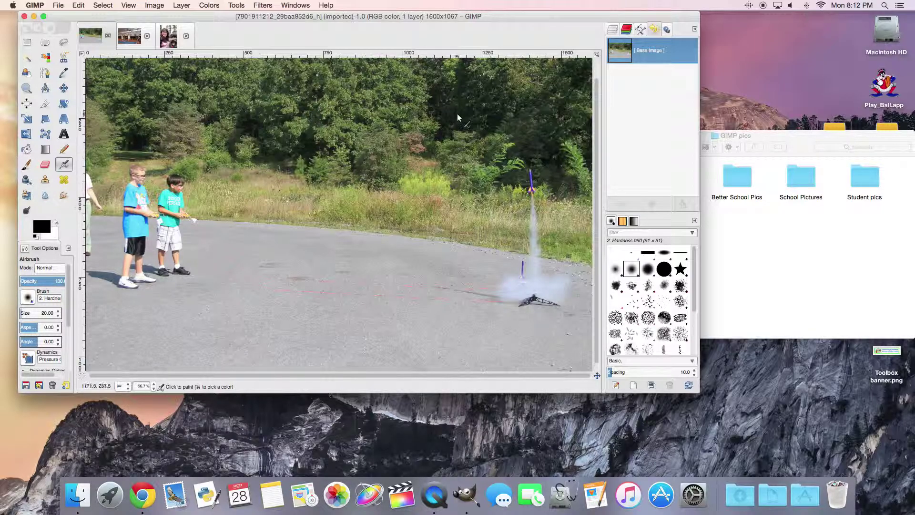
{"action": "left_click", "coordinate": [154, 387]}
{"action": "left_click", "coordinate": [145, 427]}
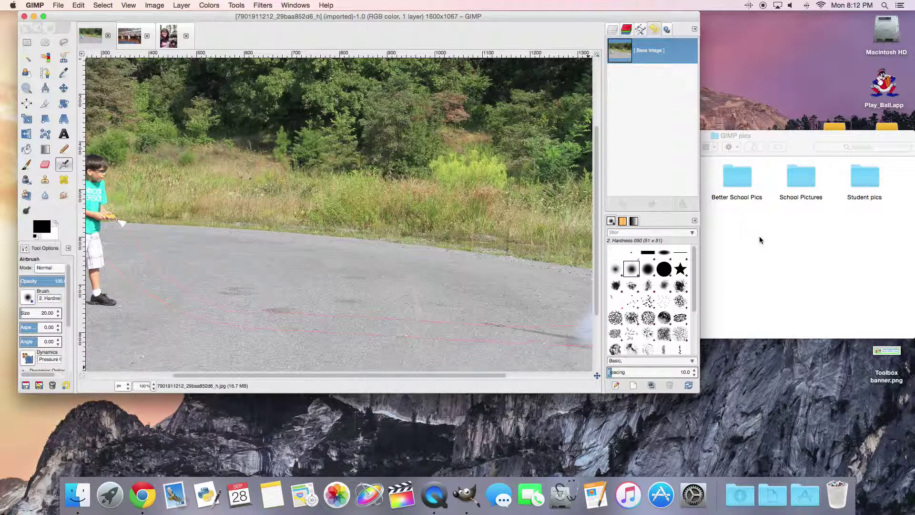
{"action": "left_click", "coordinate": [153, 387]}
{"action": "left_click", "coordinate": [142, 439]}
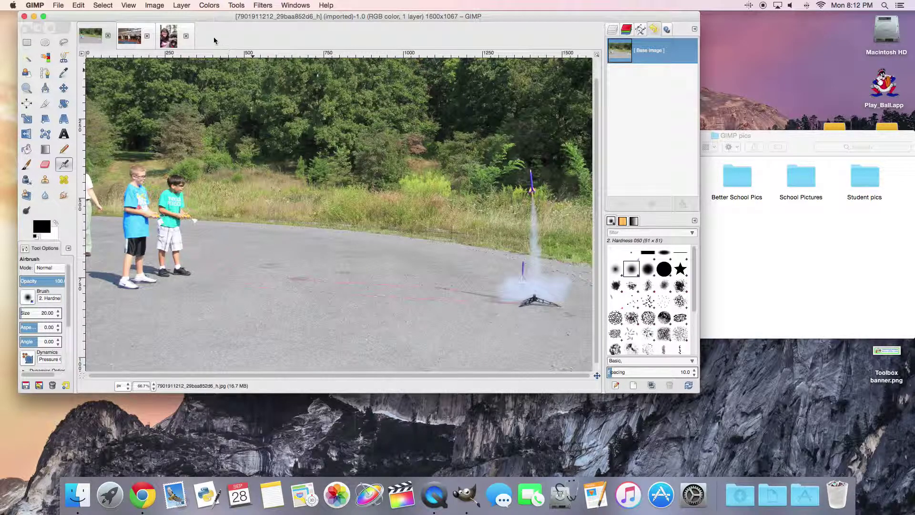
Scale the rocket launch image to 1200 × 800 px with width and height linked
{"action": "left_click", "coordinate": [155, 6]}
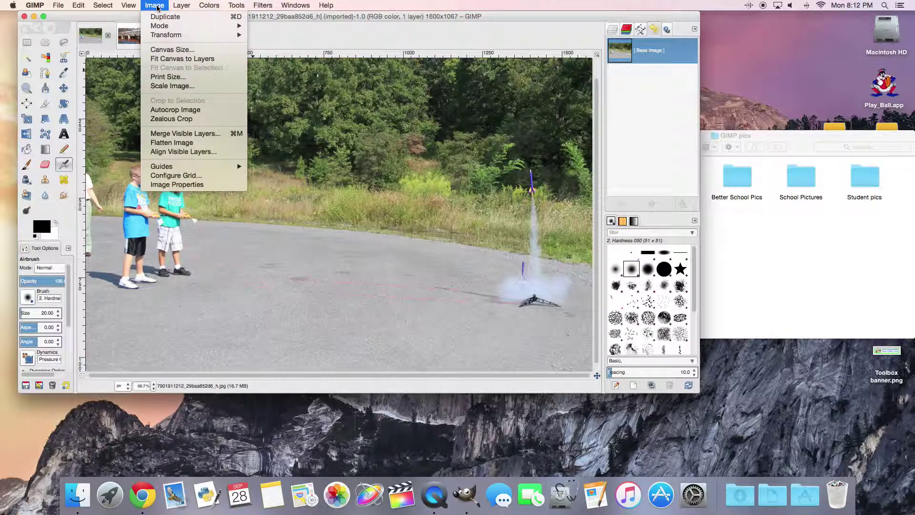
{"action": "left_click", "coordinate": [168, 87]}
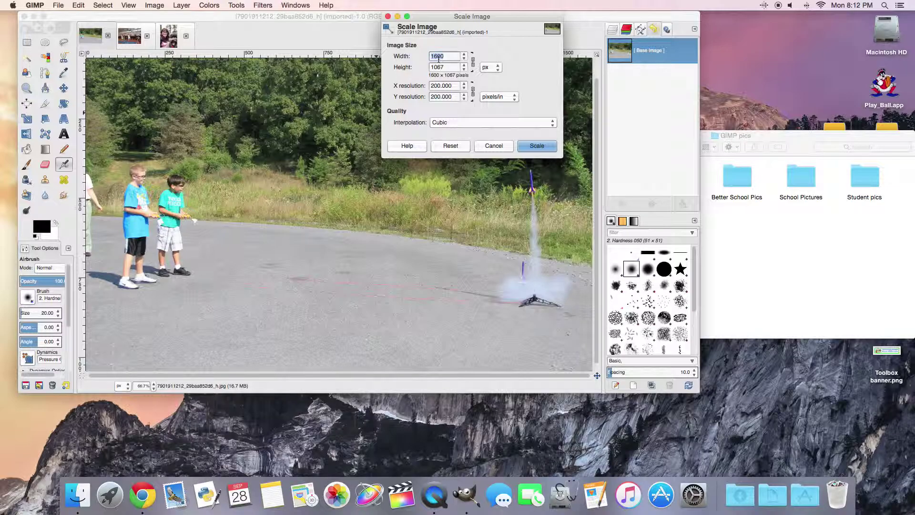
{"action": "type", "text": "2"}
{"action": "double_click", "coordinate": [447, 68]}
{"action": "type", "text": "800"}
{"action": "left_click", "coordinate": [473, 62]}
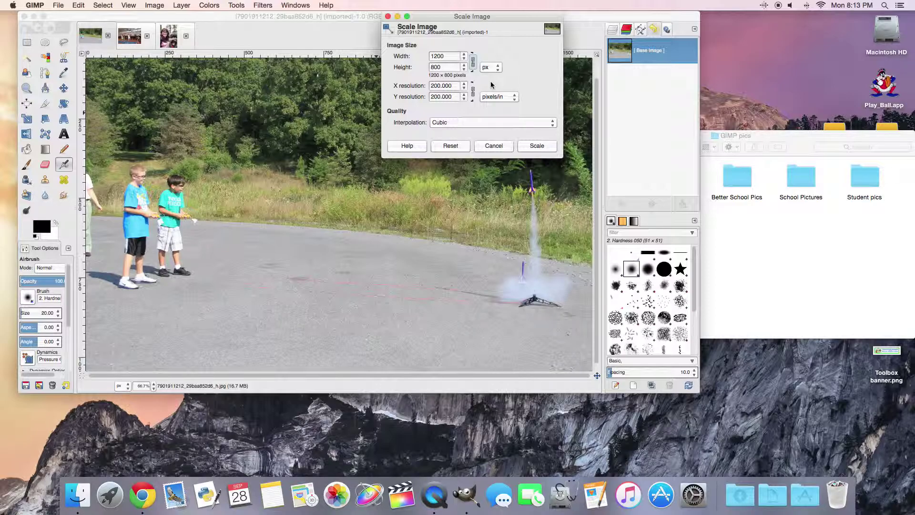
{"action": "left_click", "coordinate": [536, 146]}
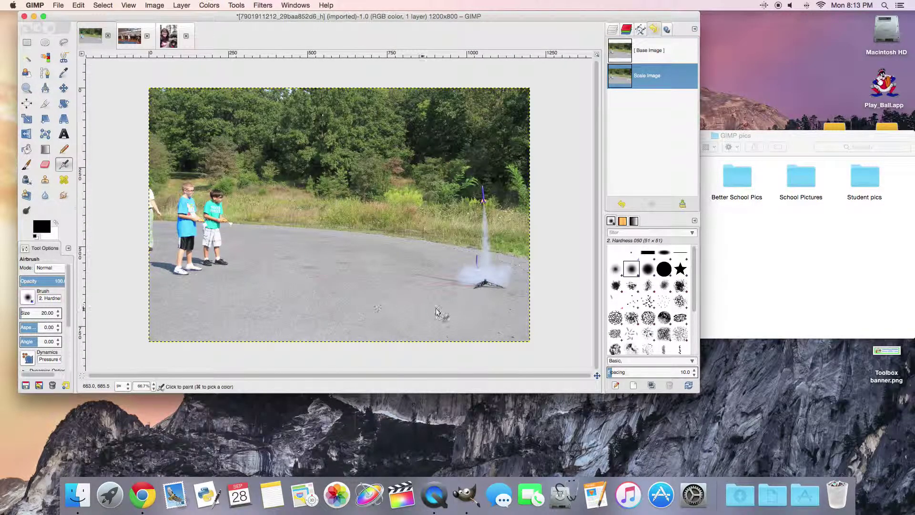
Crop the image to a full-width 1200 × 500 px strip containing the two boys and the rocket
{"action": "left_click", "coordinate": [45, 104]}
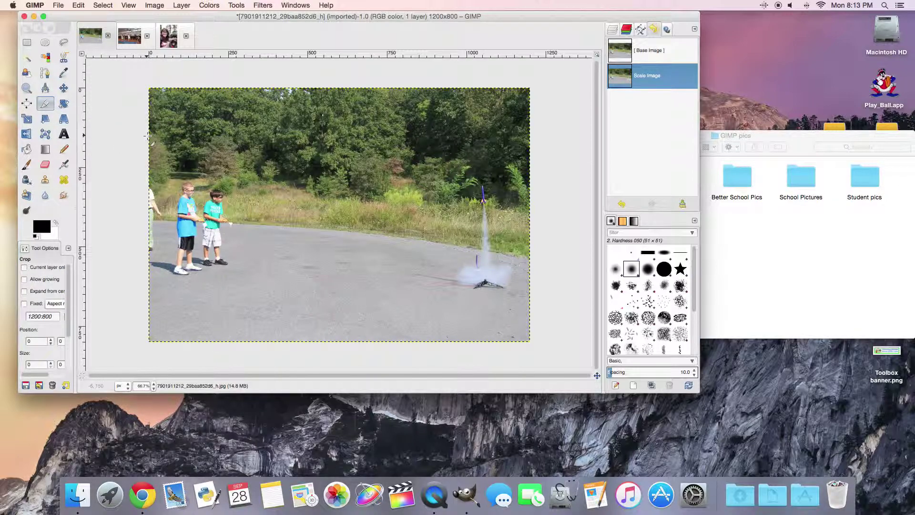
{"action": "left_click_drag", "start_coordinate": [149, 134], "coordinate": [540, 294]}
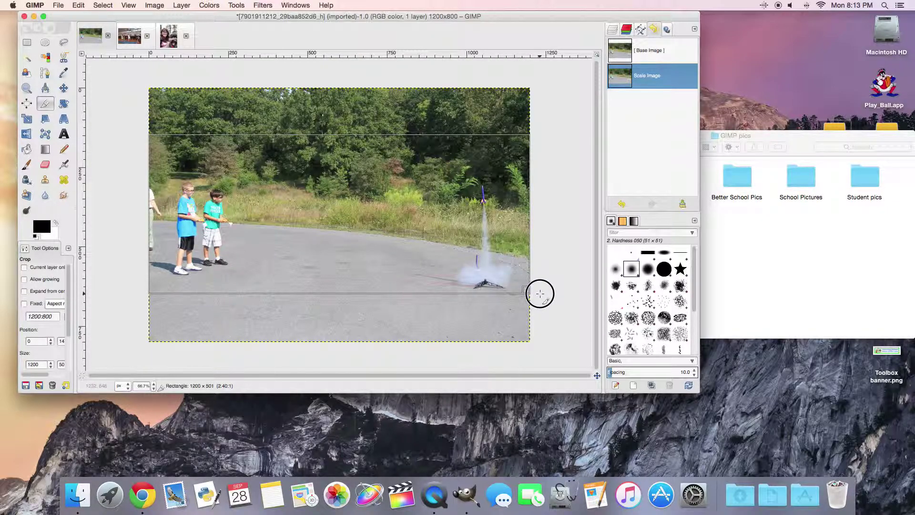
{"action": "left_click_drag", "start_coordinate": [540, 293], "coordinate": [540, 293]}
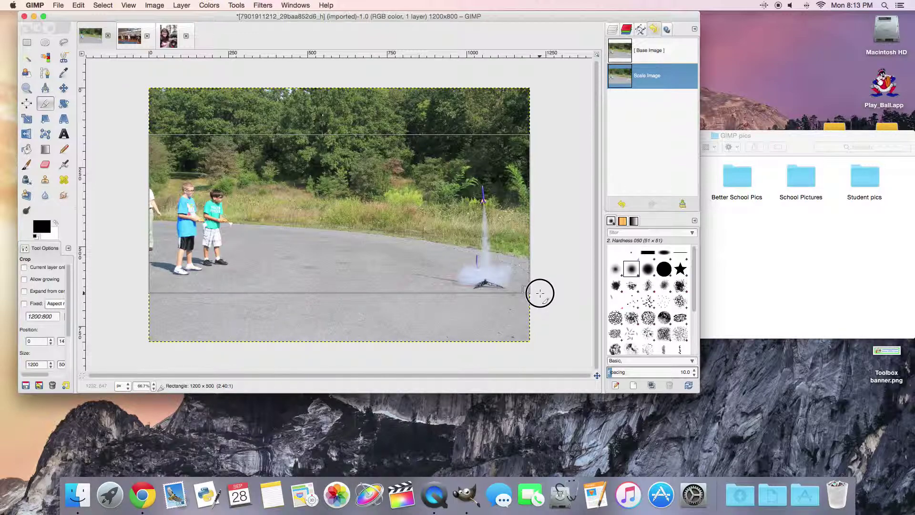
{"action": "left_click_drag", "start_coordinate": [540, 293], "coordinate": [543, 293]}
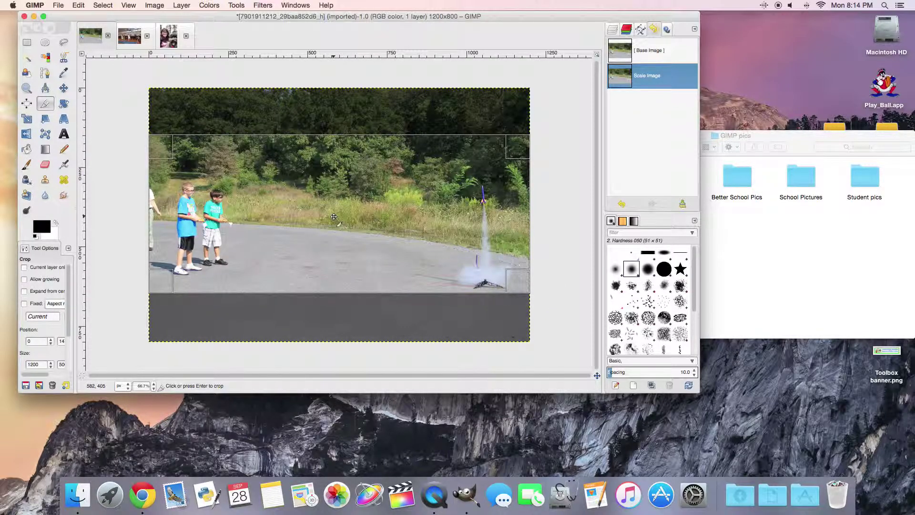
{"action": "mouse_move", "coordinate": [334, 217]}
{"action": "left_mouse_down"}
{"action": "mouse_move", "coordinate": [334, 235]}
{"action": "mouse_move", "coordinate": [338, 221]}
{"action": "left_mouse_up"}
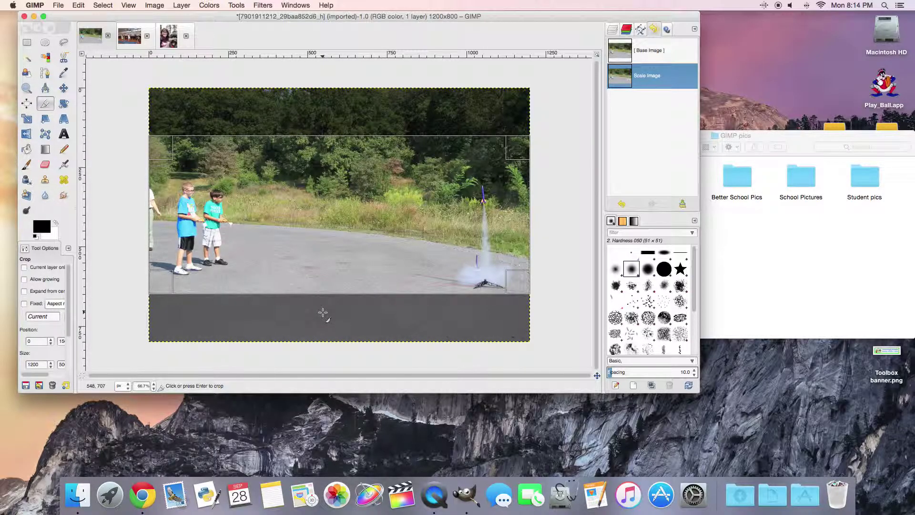
{"action": "left_click", "coordinate": [341, 217]}
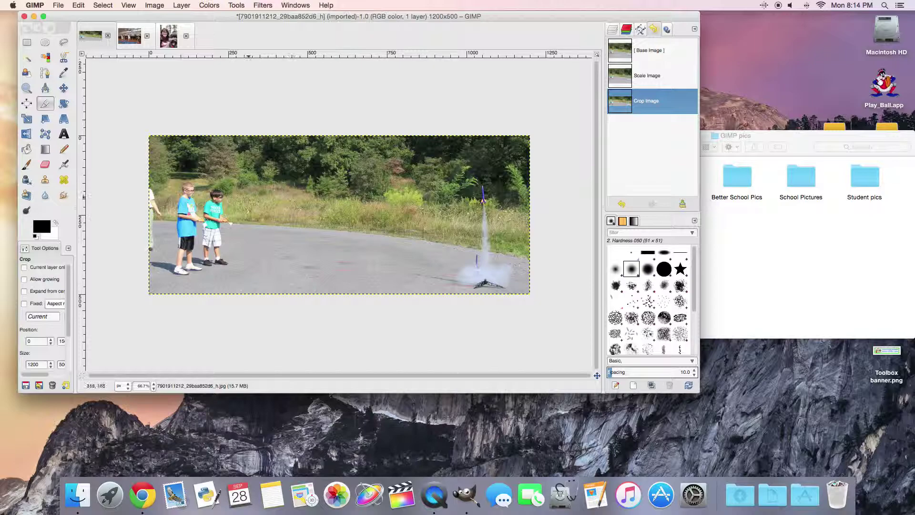
Export the cropped rocket launch image to the Desktop as Banner.jpg and open the exported file
{"action": "left_click", "coordinate": [58, 6]}
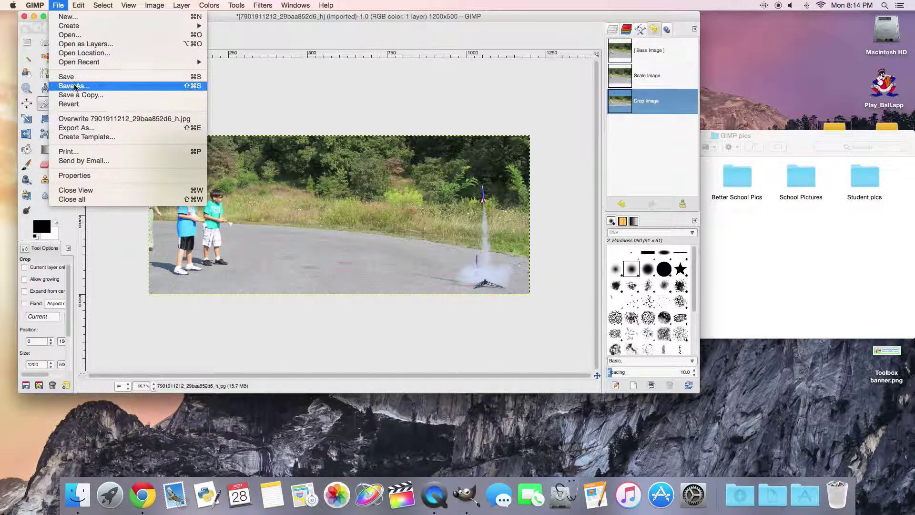
{"action": "left_click", "coordinate": [79, 128]}
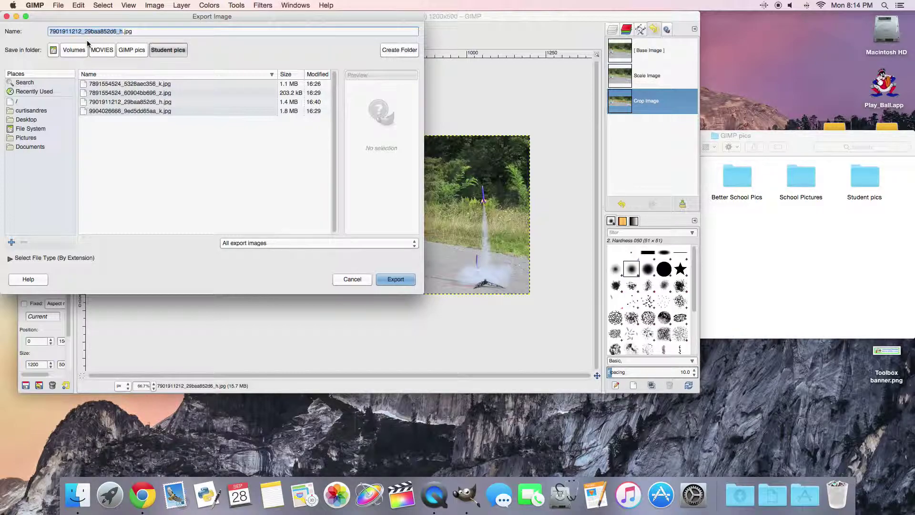
{"action": "type", "text": "Banner"}
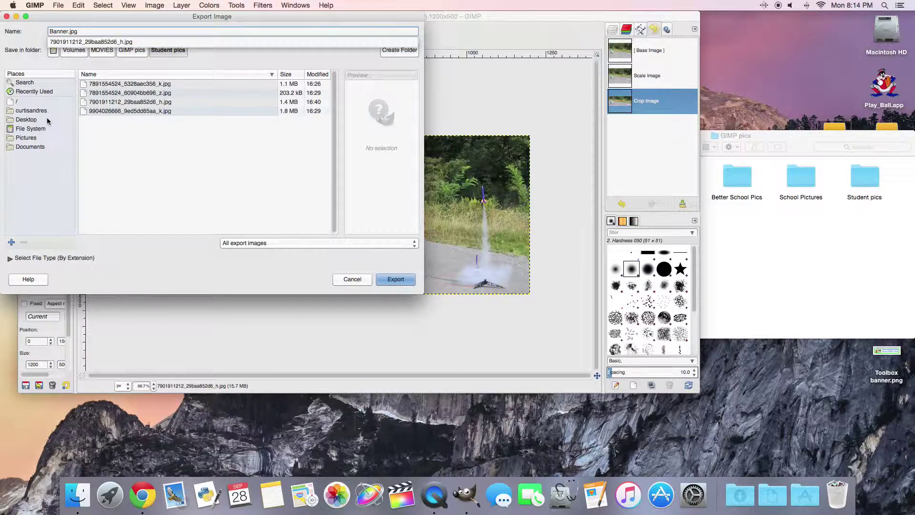
{"action": "left_click", "coordinate": [23, 122]}
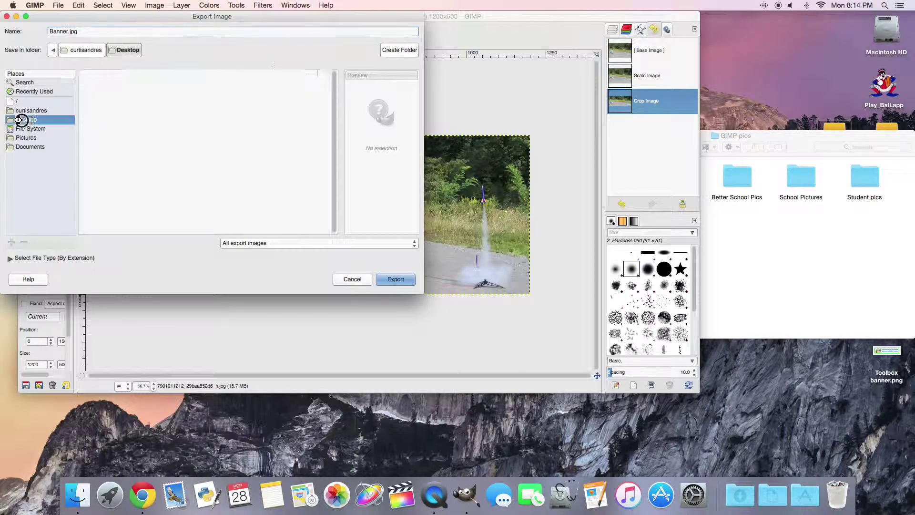
{"action": "left_click", "coordinate": [340, 244]}
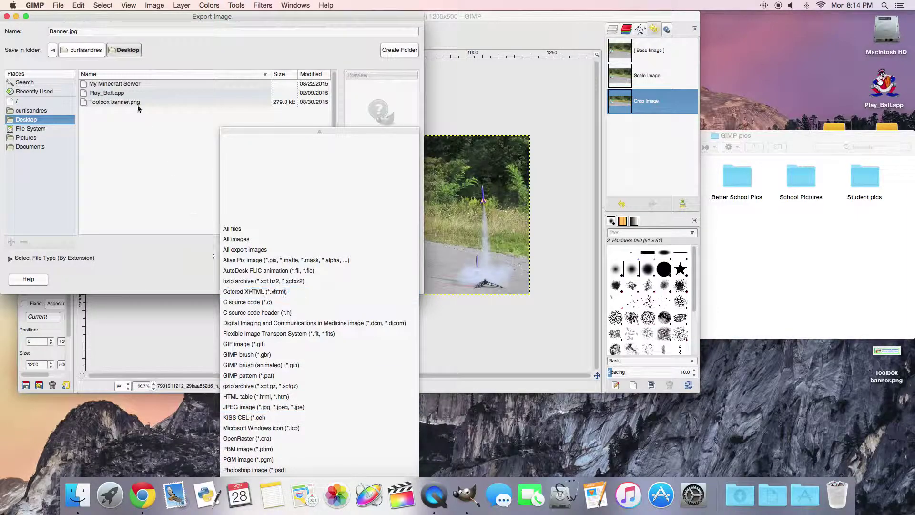
{"action": "left_click", "coordinate": [186, 277]}
{"action": "left_click", "coordinate": [395, 279]}
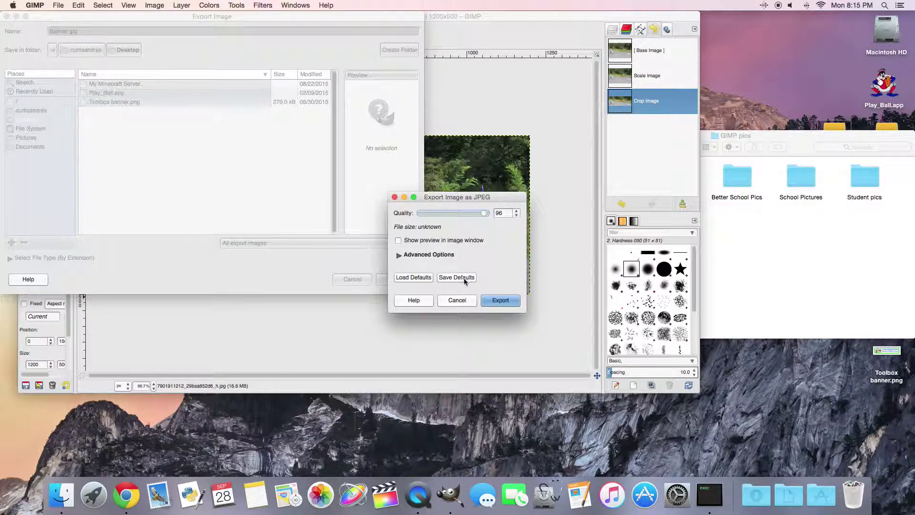
{"action": "left_click", "coordinate": [499, 300]}
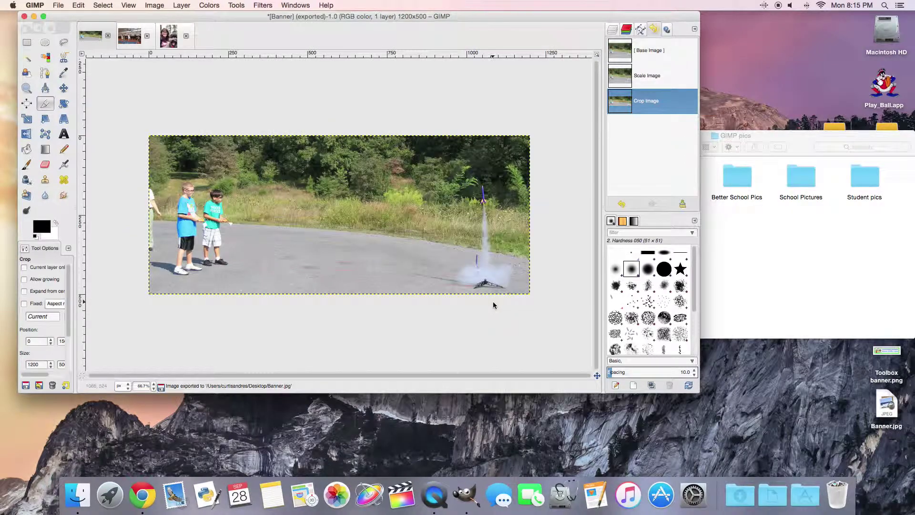
{"action": "double_click", "coordinate": [887, 405]}
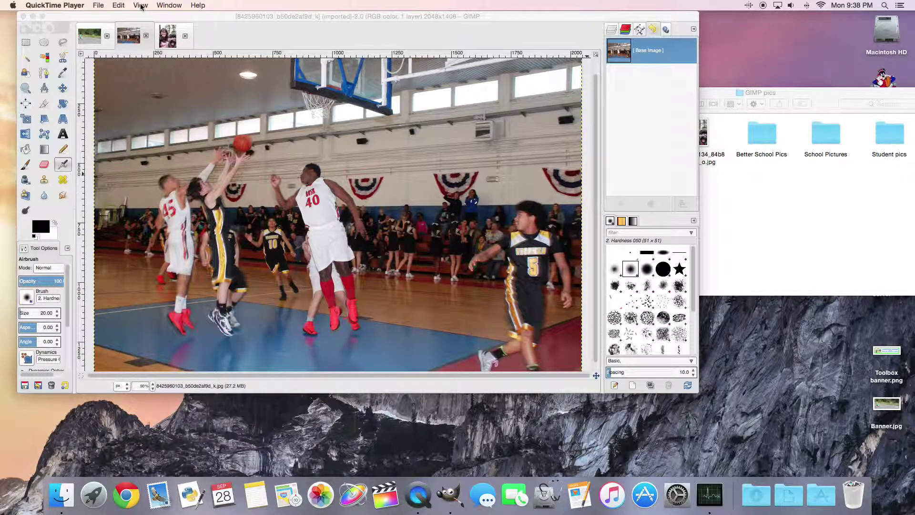
Scale the basketball photo to 1200 px wide with width and height linked
{"action": "left_click", "coordinate": [196, 21]}
{"action": "left_click", "coordinate": [156, 6]}
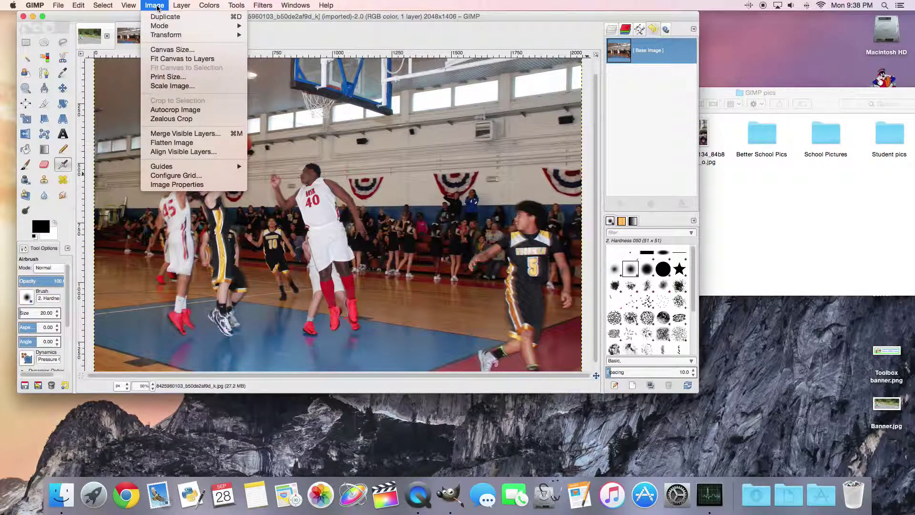
{"action": "left_click", "coordinate": [171, 86]}
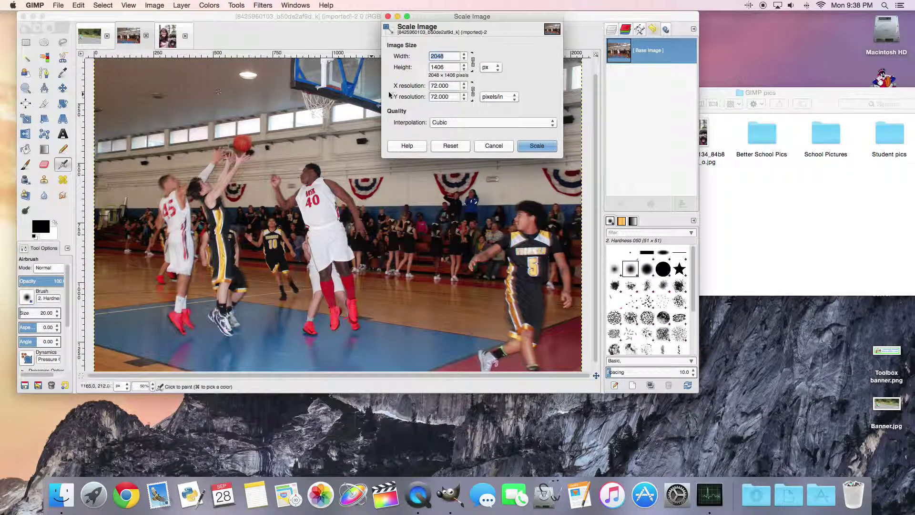
{"action": "type", "text": "1200"}
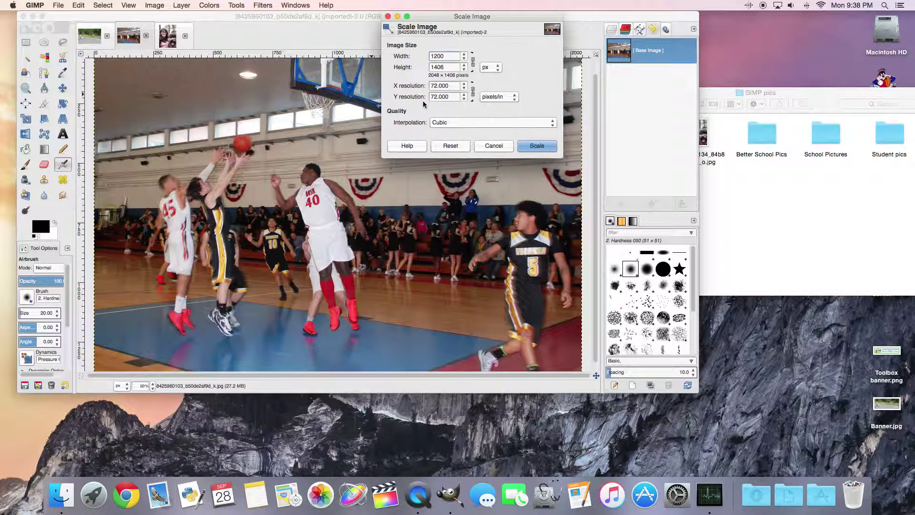
{"action": "left_click", "coordinate": [449, 66]}
{"action": "left_click", "coordinate": [540, 149]}
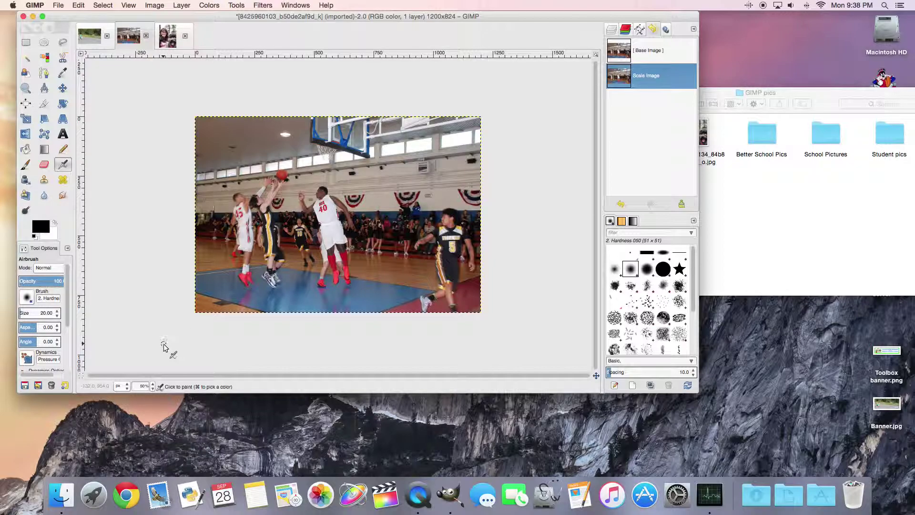
Outline a full-width crop area of about 1200 × 500 px on the basketball photo and lower it to frame the players and ball
{"action": "left_click", "coordinate": [146, 386]}
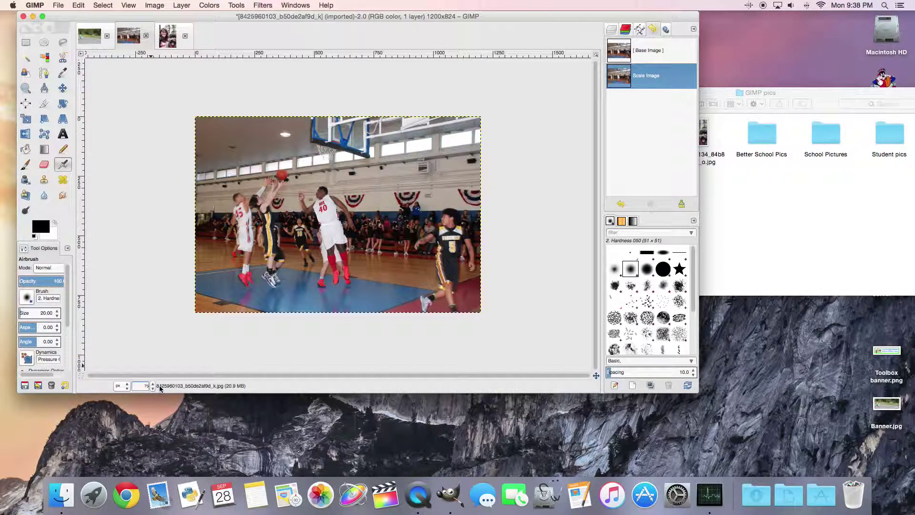
{"action": "type", "text": "75"}
{"action": "key", "text": "Return"}
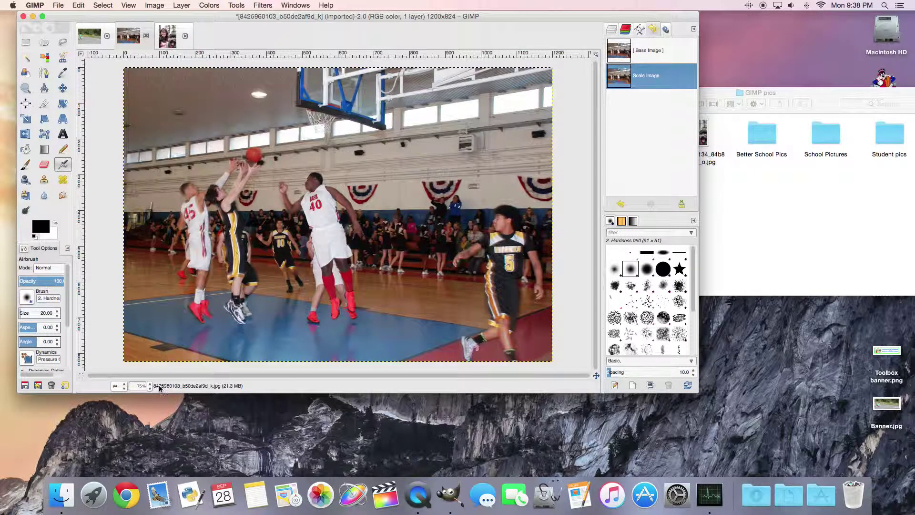
{"action": "left_click", "coordinate": [43, 103]}
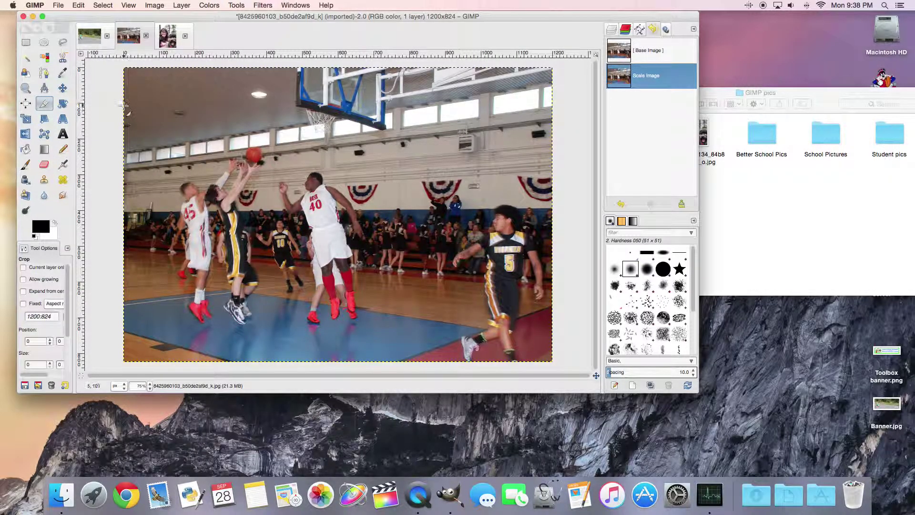
{"action": "left_click_drag", "start_coordinate": [124, 105], "coordinate": [553, 285]}
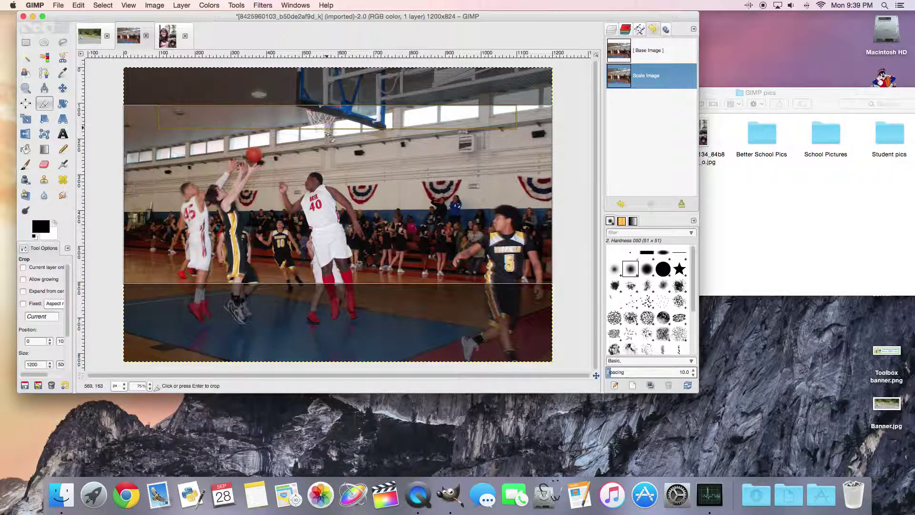
{"action": "left_click_drag", "start_coordinate": [337, 181], "coordinate": [330, 226]}
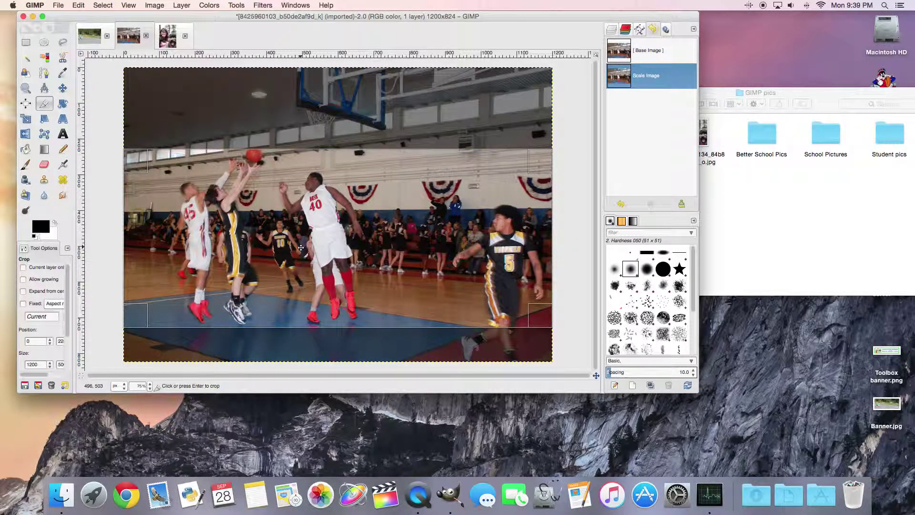
{"action": "left_click_drag", "start_coordinate": [377, 228], "coordinate": [377, 228]}
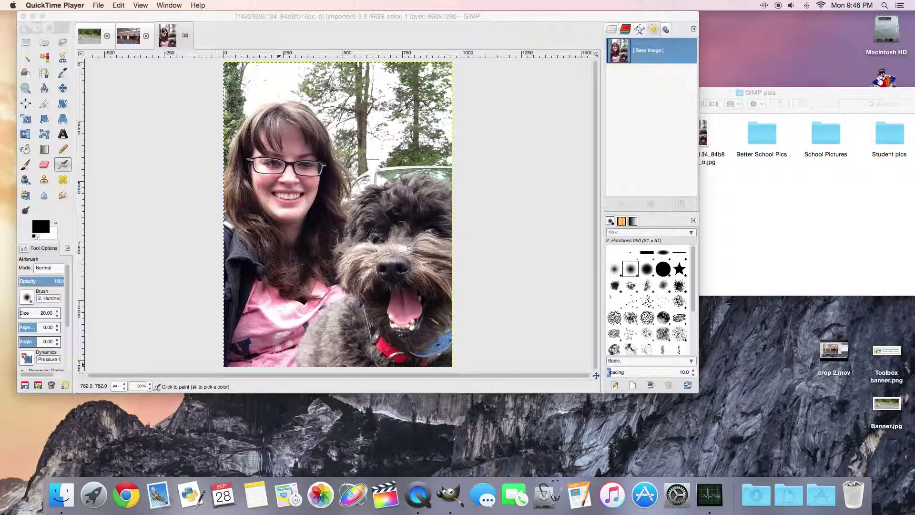
Scale the photo of the woman and dog to 1200 × 1600 px with width and height linked
{"action": "left_click", "coordinate": [239, 40]}
{"action": "left_click", "coordinate": [155, 5]}
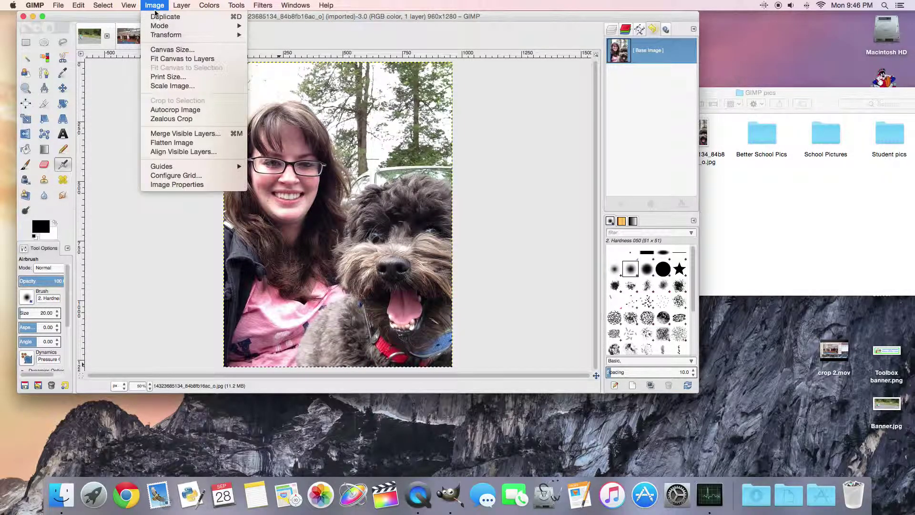
{"action": "left_click", "coordinate": [177, 93]}
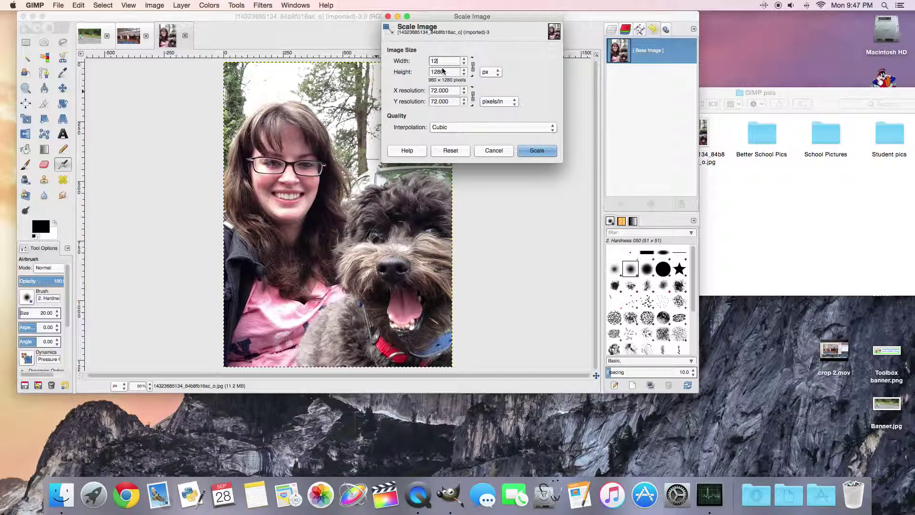
{"action": "left_click", "coordinate": [535, 151]}
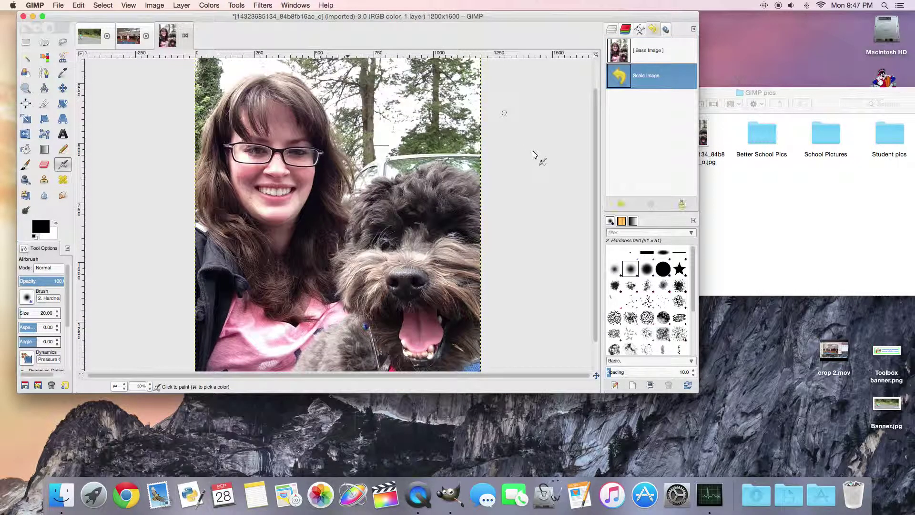
Outline a full-width crop area of about 1200 × 500 px on the portrait and lower it over the woman's face
{"action": "left_click", "coordinate": [43, 103]}
{"action": "left_click_drag", "start_coordinate": [193, 74], "coordinate": [408, 258]}
{"action": "left_click_drag", "start_coordinate": [467, 273], "coordinate": [488, 194]}
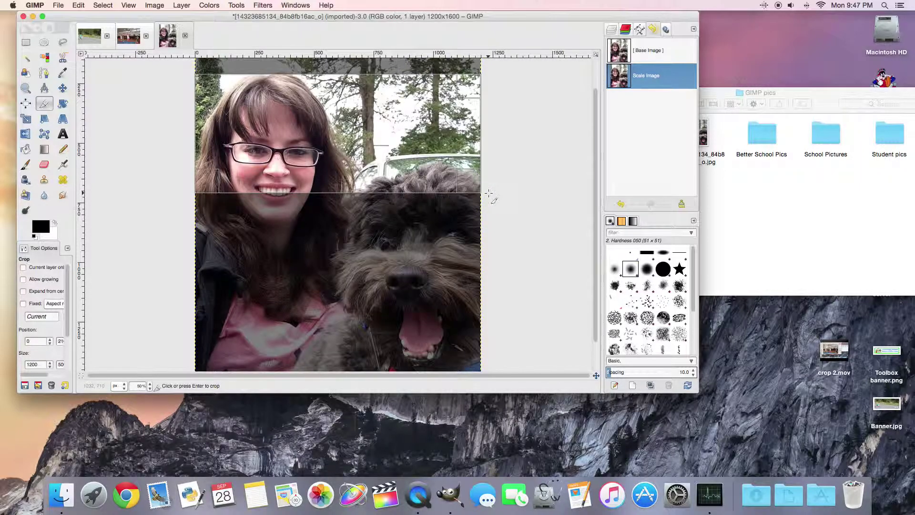
{"action": "mouse_move", "coordinate": [362, 135]}
{"action": "left_mouse_down"}
{"action": "mouse_move", "coordinate": [383, 249]}
{"action": "mouse_move", "coordinate": [370, 161]}
{"action": "left_mouse_up"}
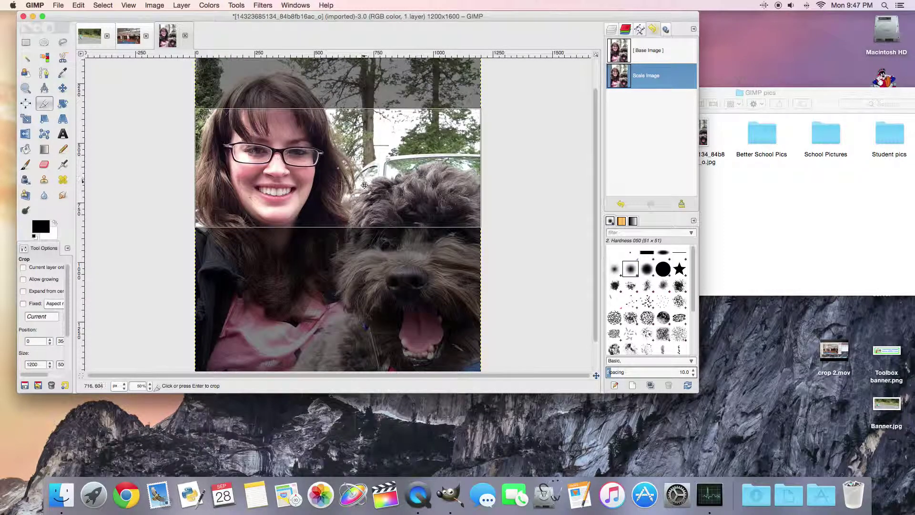